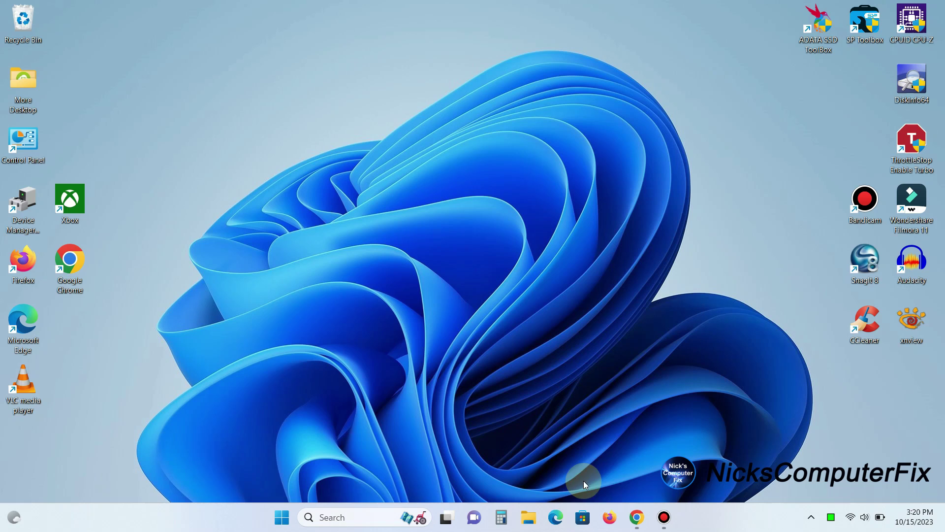
# Step: Open Chrome and run a Google search for 'itunes'
pyautogui.click(634, 515)
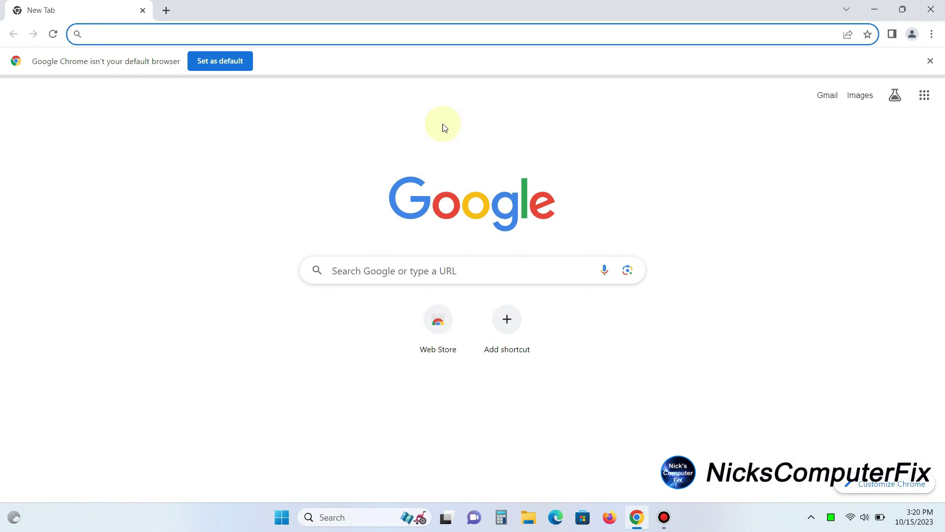
pyautogui.click(349, 271)
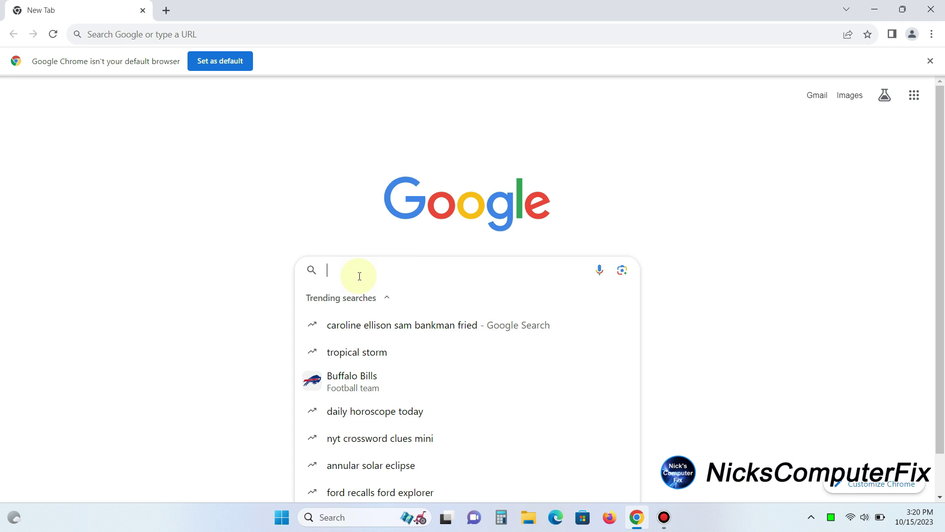
pyautogui.write('itunes')
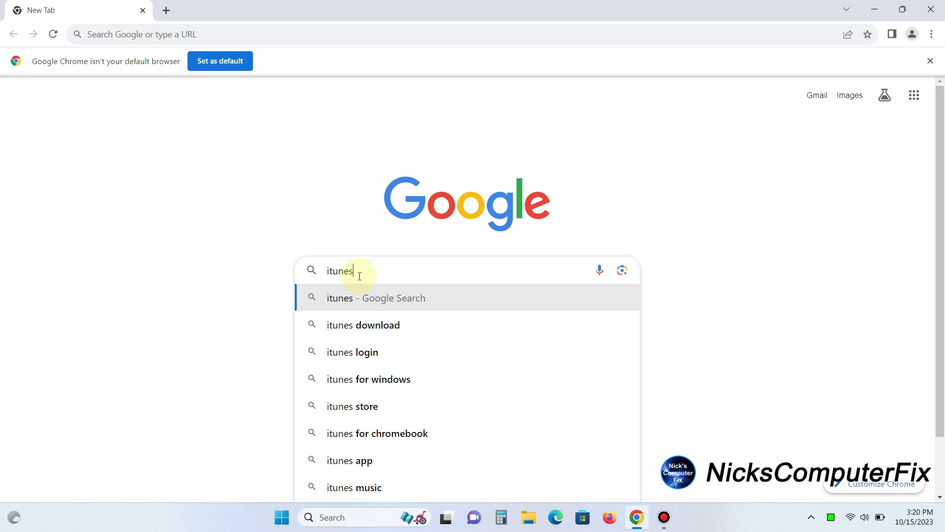
pyautogui.press('Return')
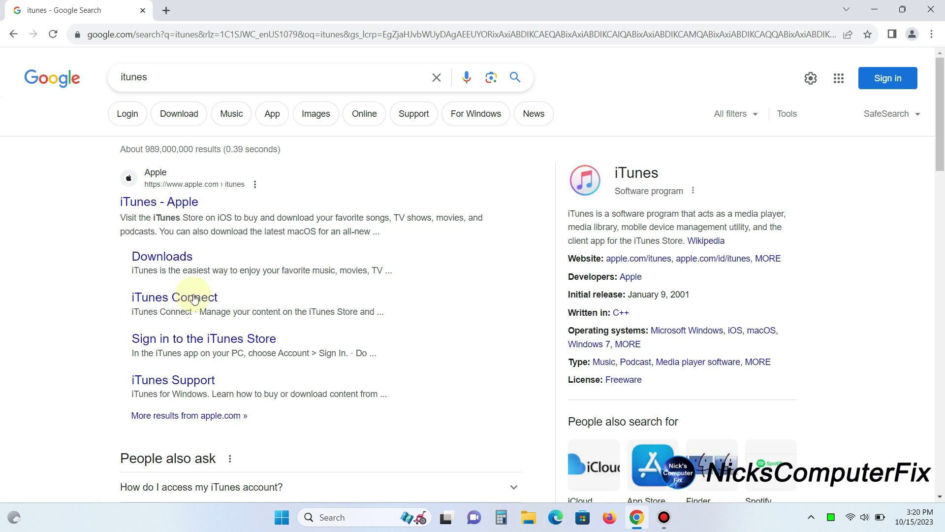
# Step: Go to Apple's iTunes Downloads page and scroll to the iTunes for Windows versions
pyautogui.click(165, 255)
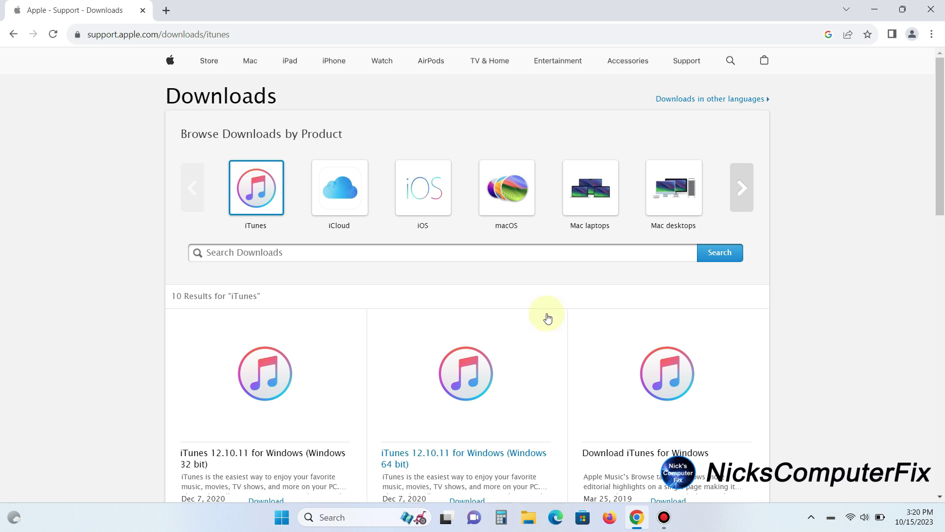
pyautogui.scroll(-4, 478, 289)
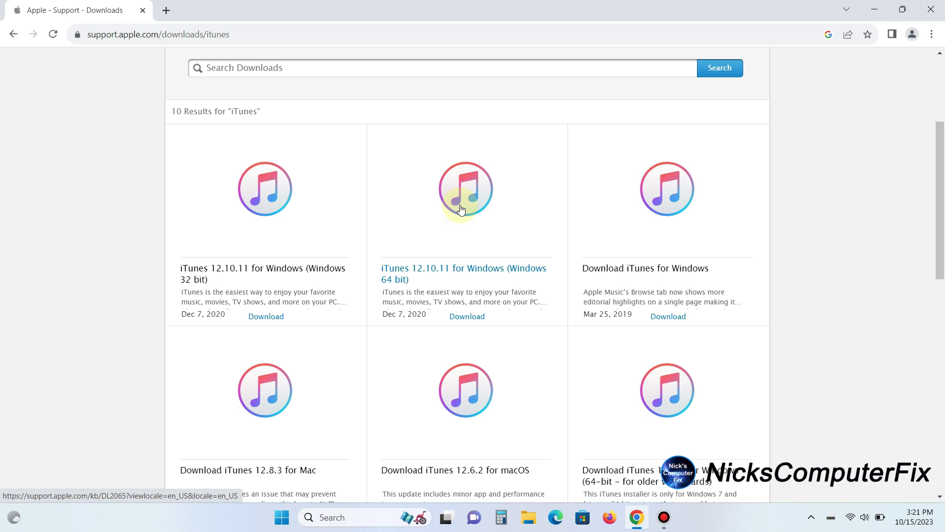
# Step: Download the iTunes 12.10.11 for Windows (64-bit) installer and check its progress in Downloads
pyautogui.click(460, 209)
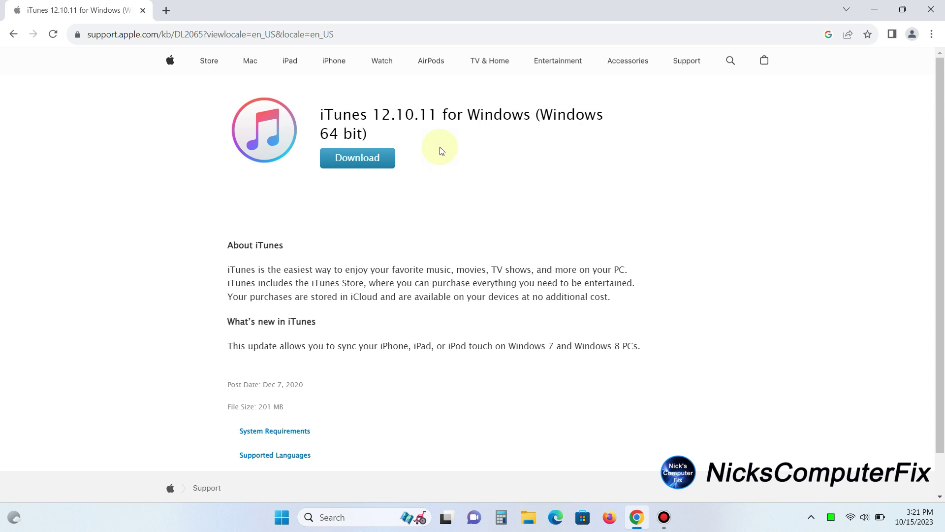
pyautogui.click(353, 166)
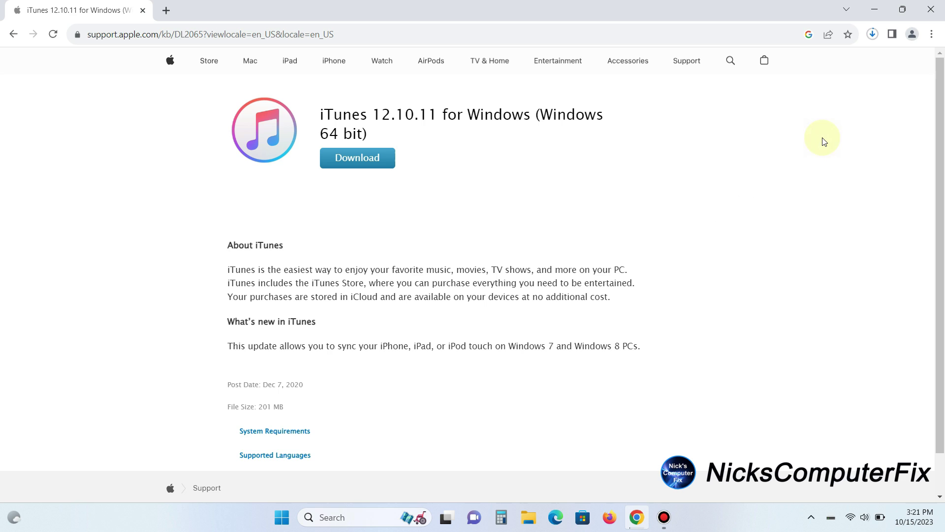
pyautogui.click(873, 34)
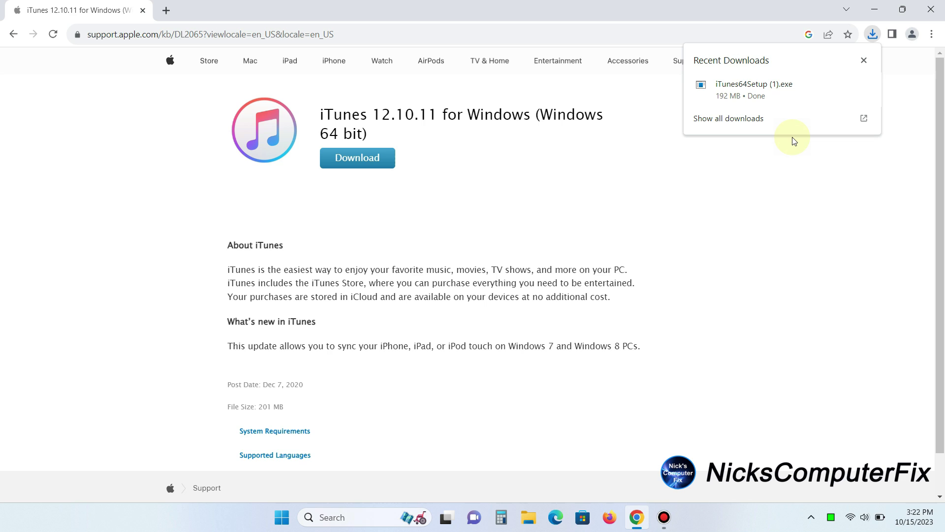
pyautogui.moveTo(797, 89)
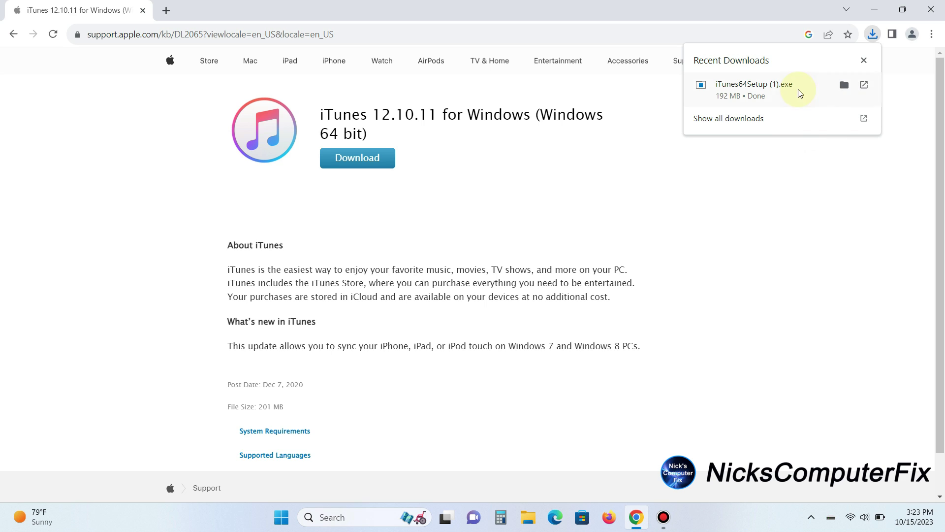
# Step: Run iTunes64Setup (1).exe from Recent Downloads and minimize Chrome to reveal the installer
pyautogui.click(747, 94)
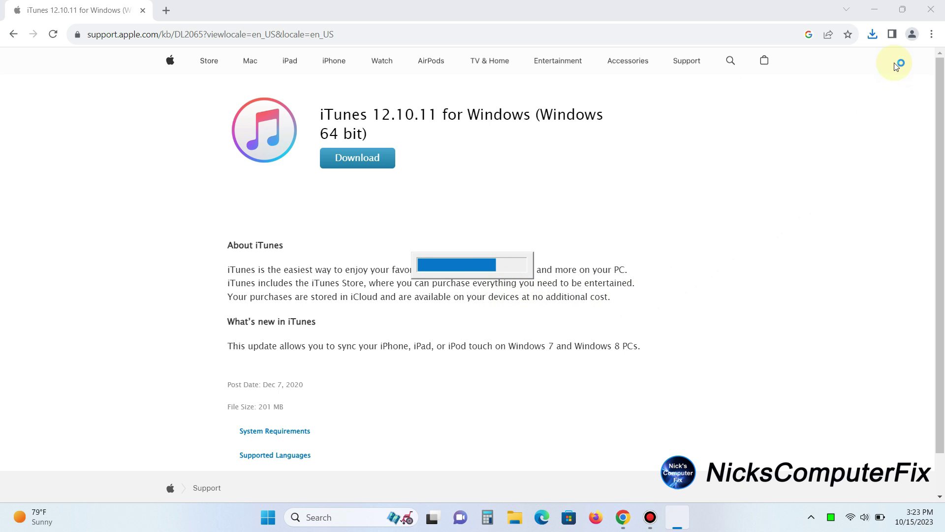
pyautogui.click(876, 10)
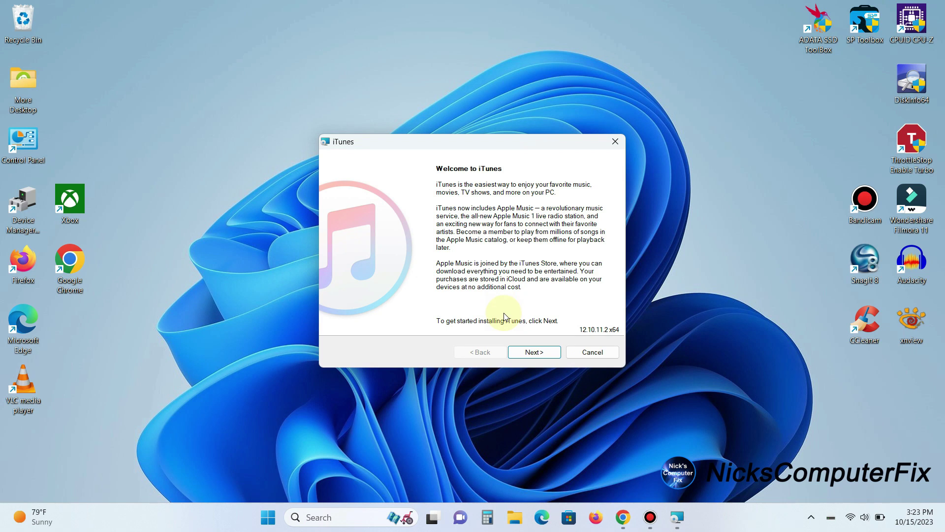
# Step: Install iTunes to C:\Program Files\iTunes\ with the default shortcut and audio player options
pyautogui.click(538, 353)
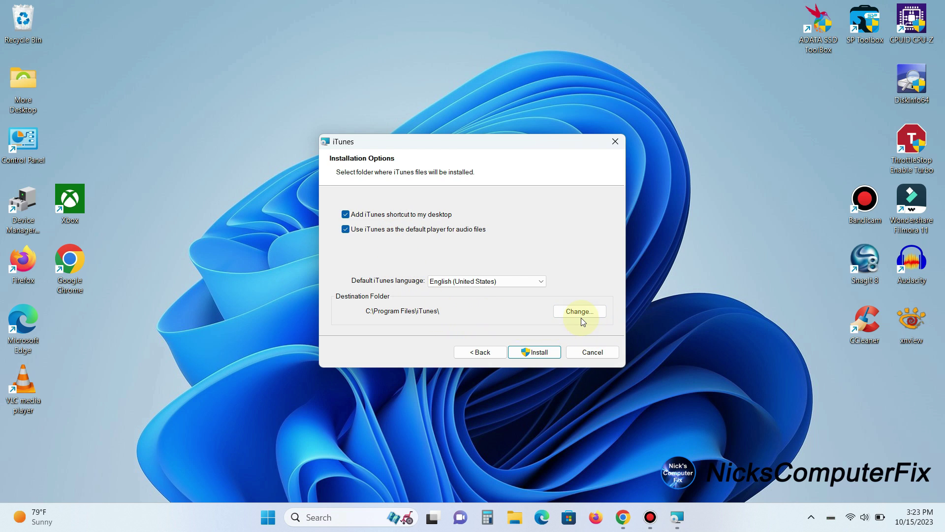
pyautogui.click(536, 352)
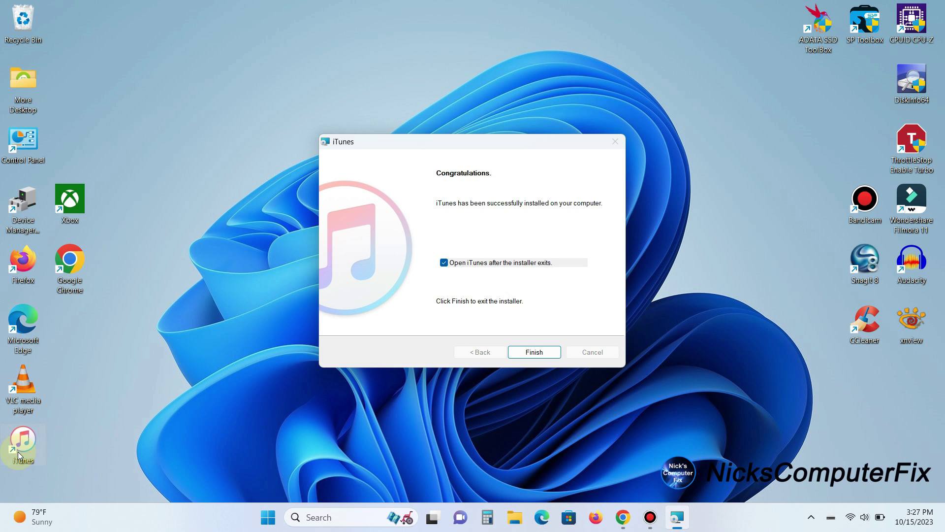
# Step: Move the iTunes desktop shortcut next to Control Panel and bring the installer forward
pyautogui.moveTo(16, 447); pyautogui.dragTo(76, 137)
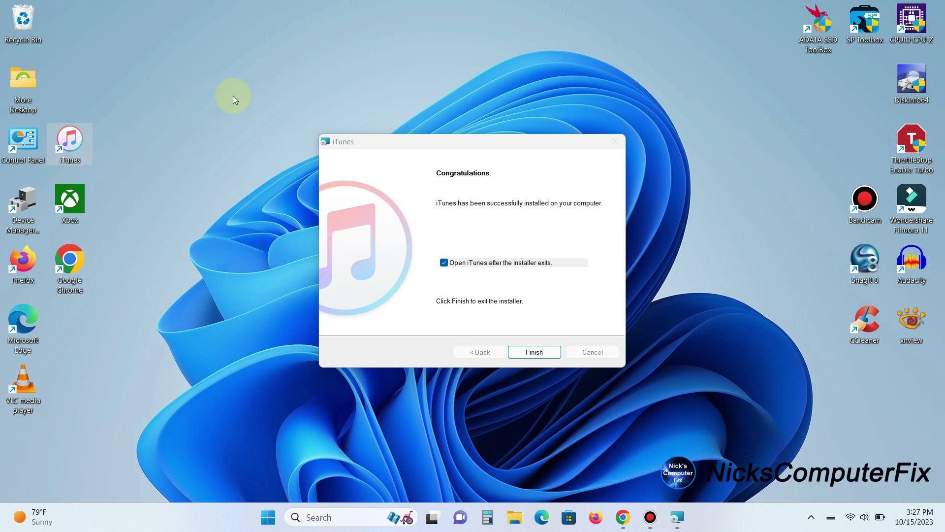
pyautogui.click(535, 354)
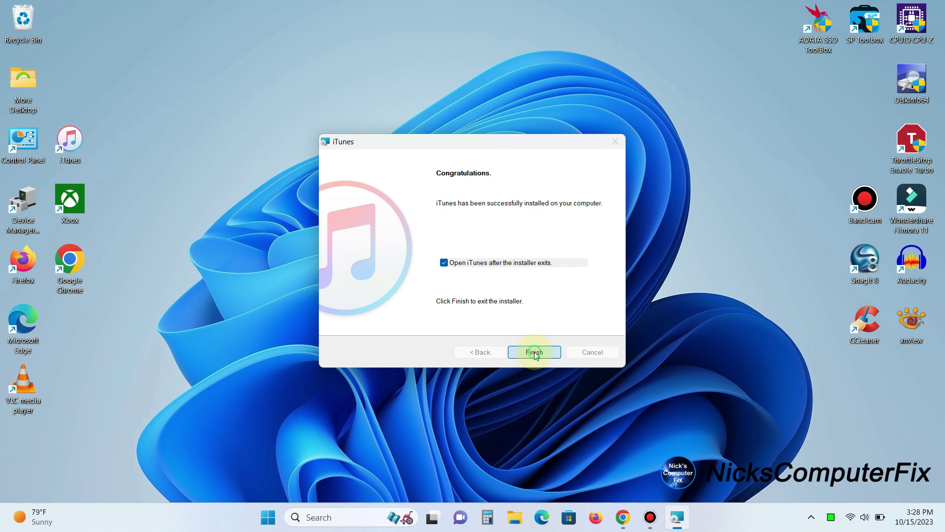
# Step: Launch iTunes, check for updates from the Help menu, and download iTunes 12.12.10
pyautogui.click(535, 352)
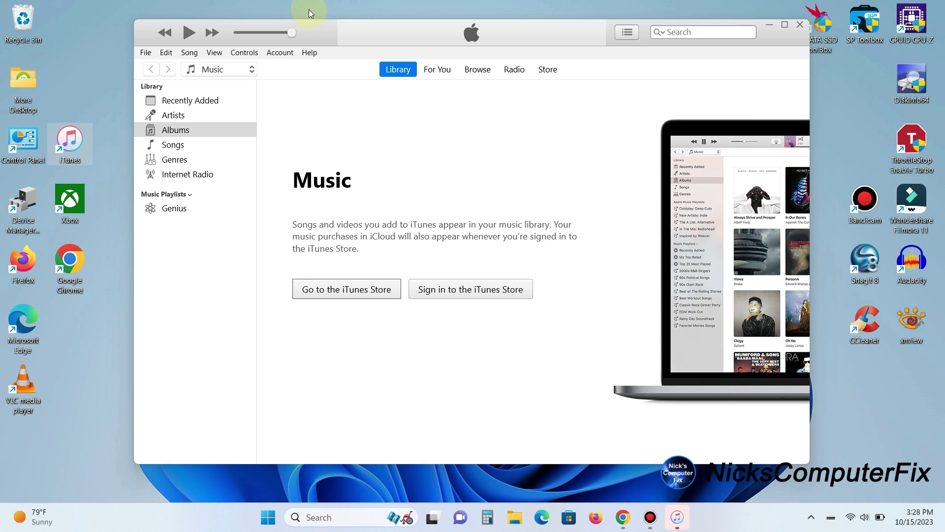
pyautogui.click(311, 52)
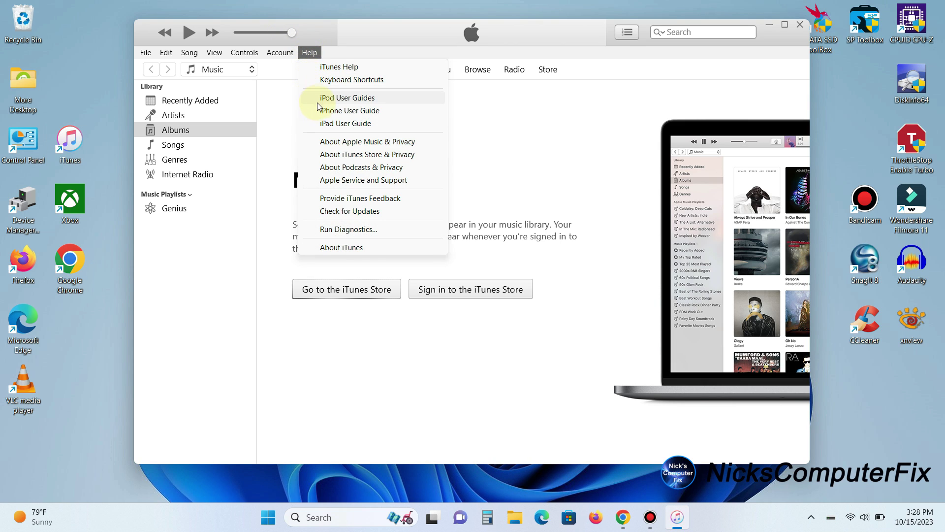
pyautogui.click(348, 213)
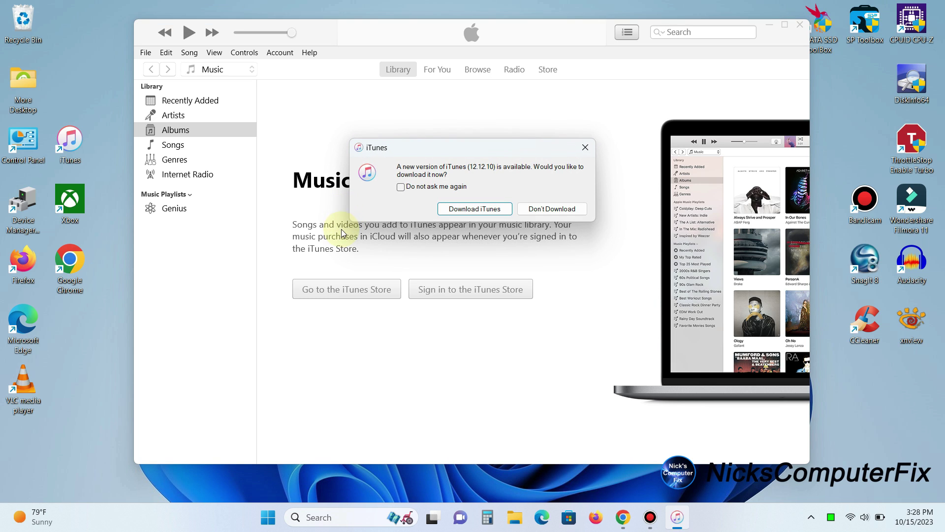
pyautogui.click(489, 211)
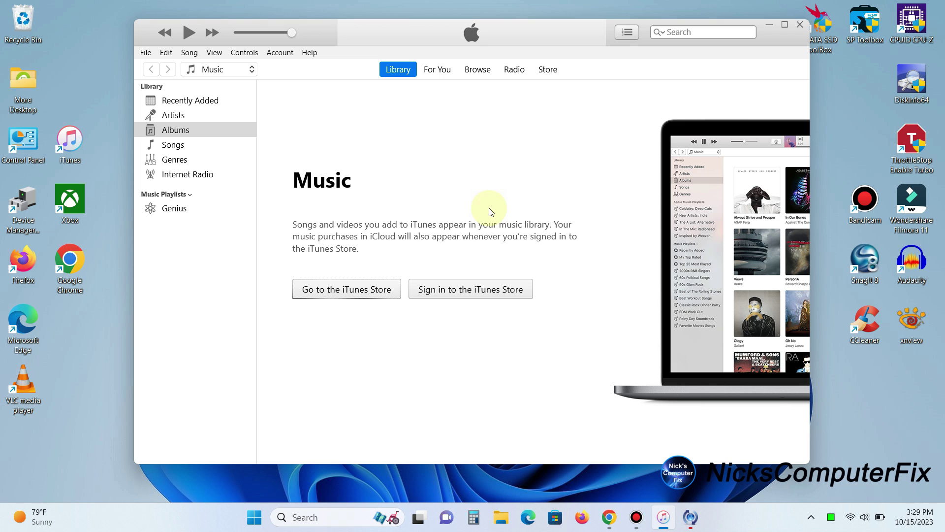
# Step: Install the iTunes 12.12.10 update as the single item in Apple Software Update
pyautogui.click(691, 518)
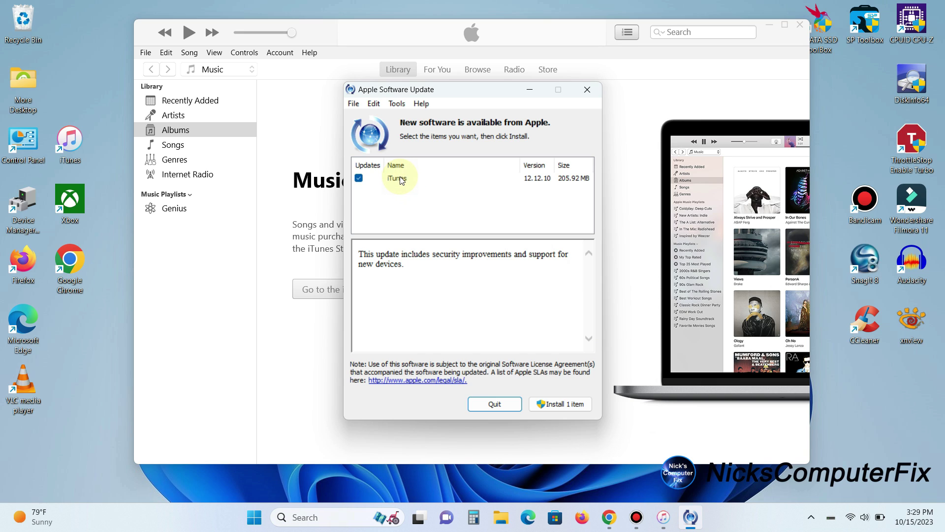
pyautogui.click(567, 406)
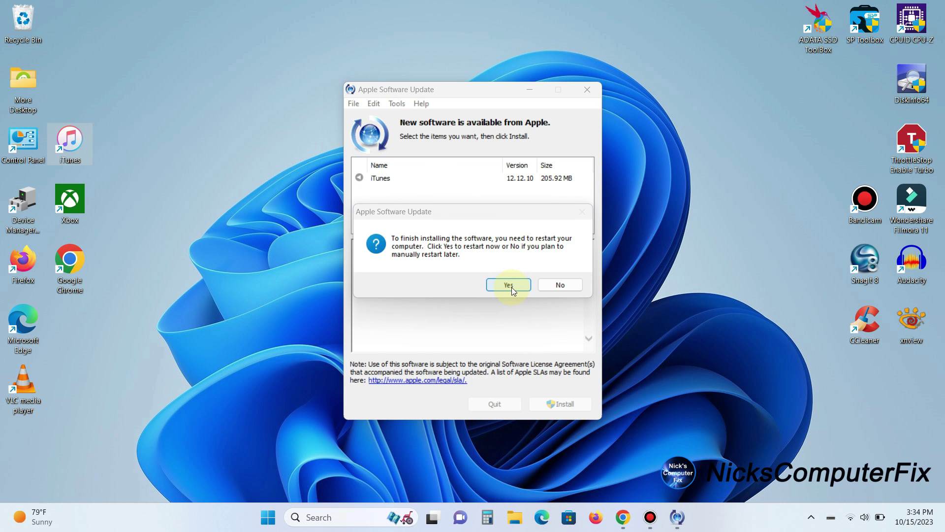
# Step: Answer Yes to the restart prompt to reboot the computer now
pyautogui.click(512, 287)
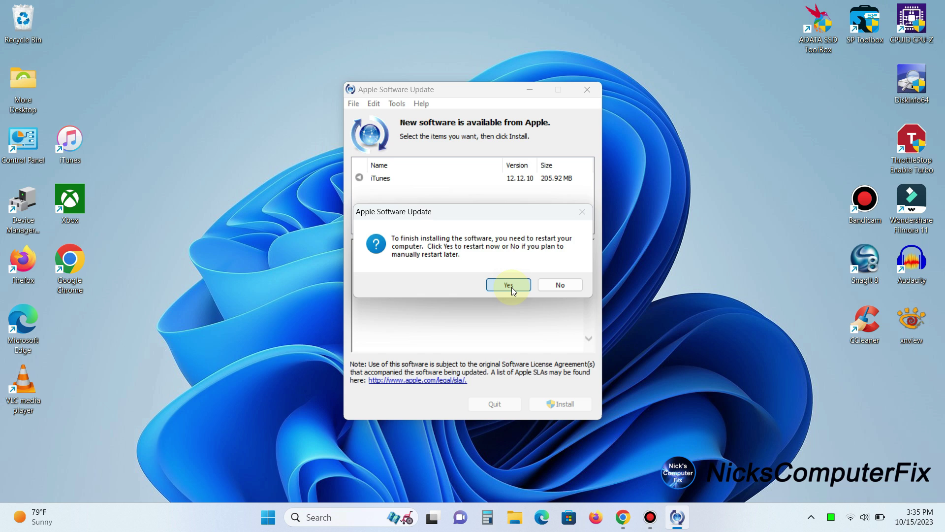
pyautogui.click(511, 288)
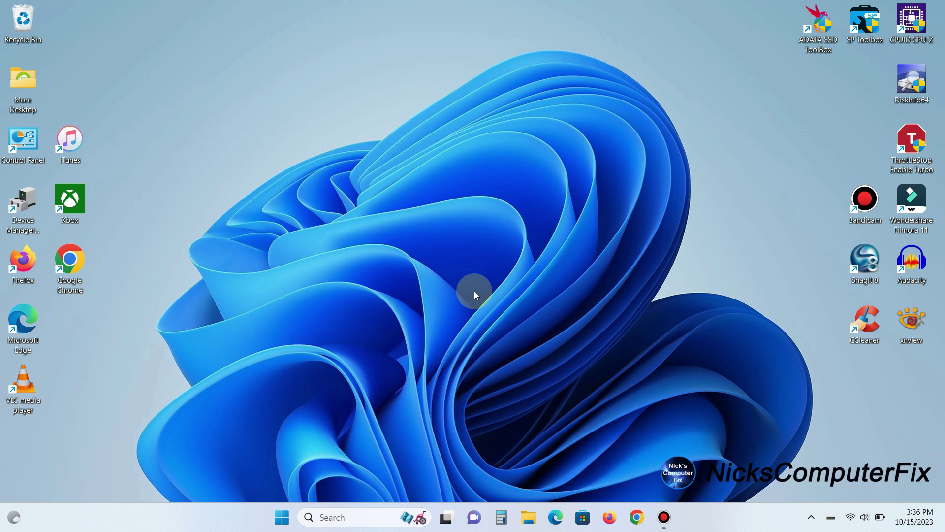
# Step: Launch iTunes from the desktop icon and agree to the license after reading to the end
pyautogui.doubleClick(76, 145)
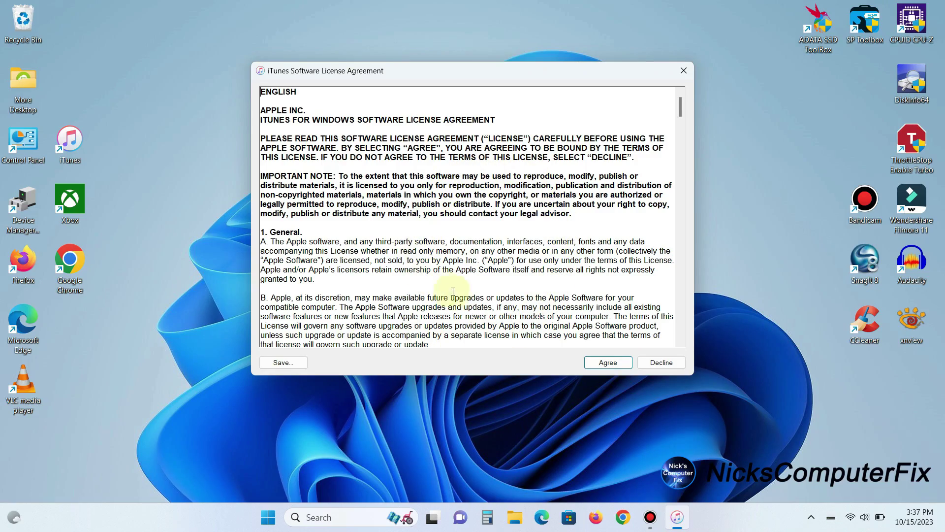
pyautogui.moveTo(680, 106); pyautogui.dragTo(694, 348)
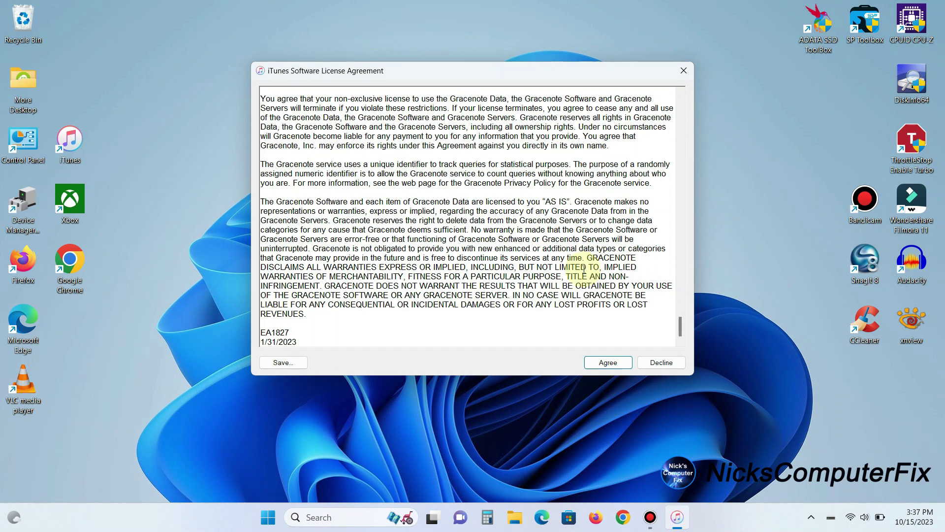
pyautogui.click(617, 365)
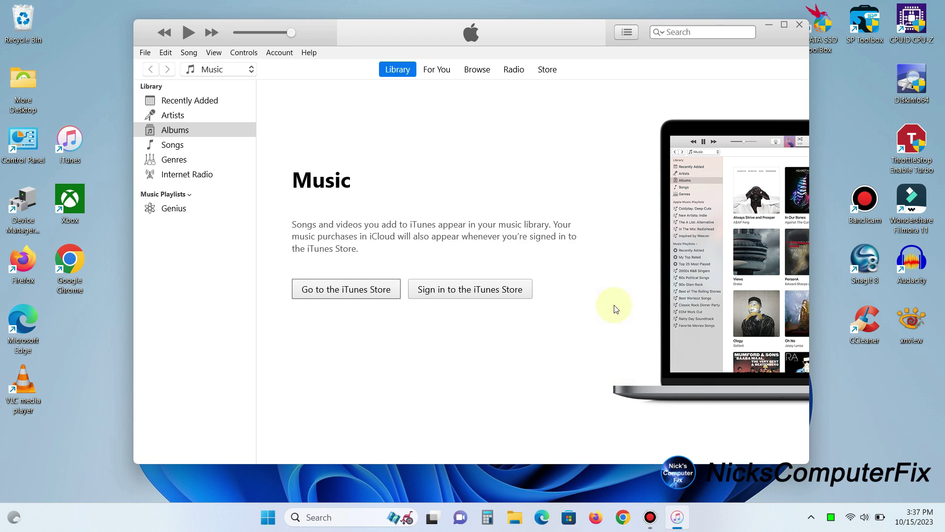
pyautogui.moveTo(329, 35)
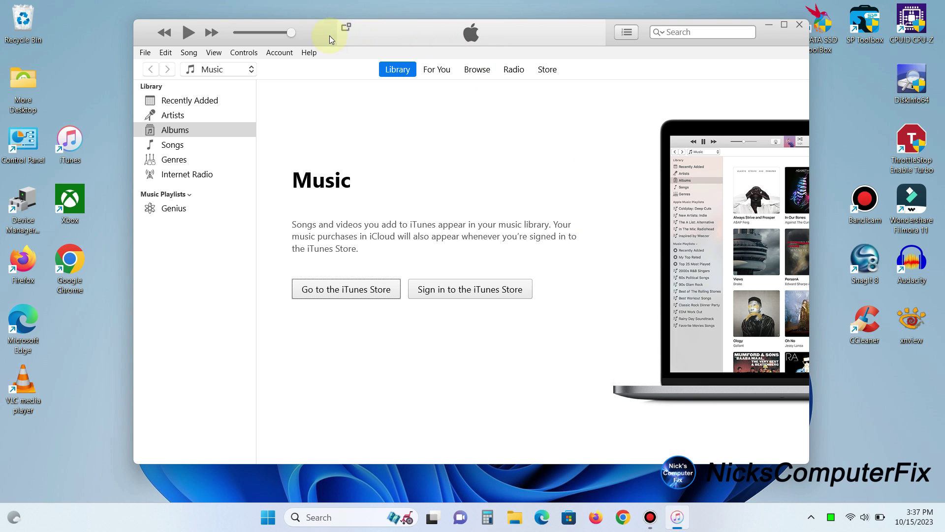
pyautogui.click(308, 52)
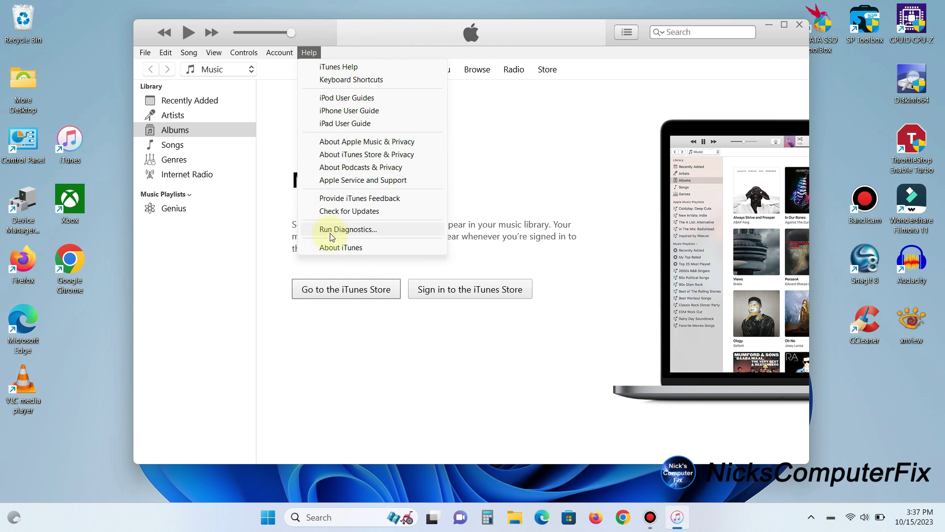
pyautogui.click(349, 212)
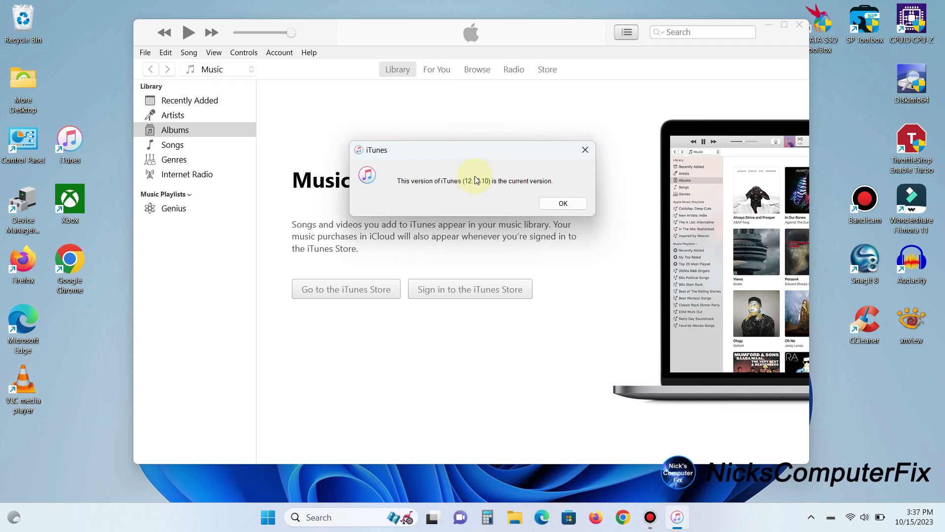
pyautogui.click(566, 204)
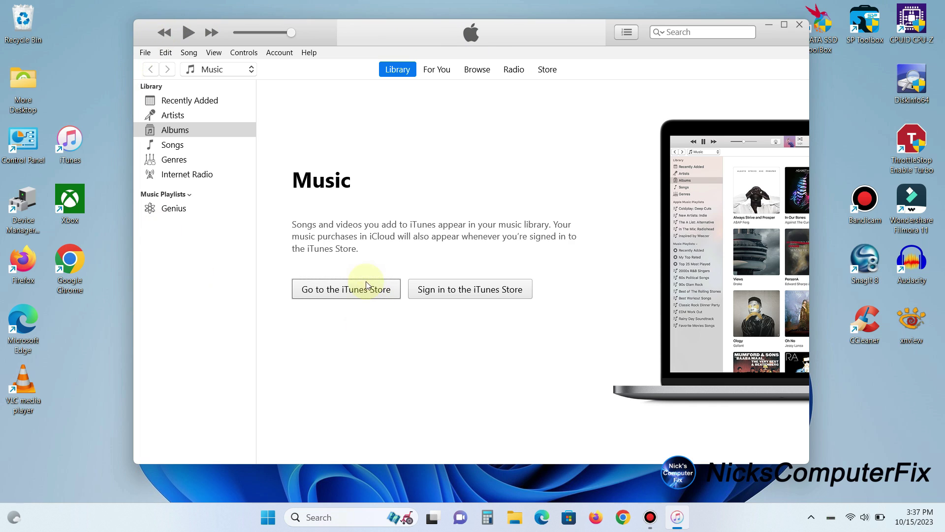
# Step: Enter the iTunes Store, continue past its welcome page, and browse the music storefront
pyautogui.click(356, 293)
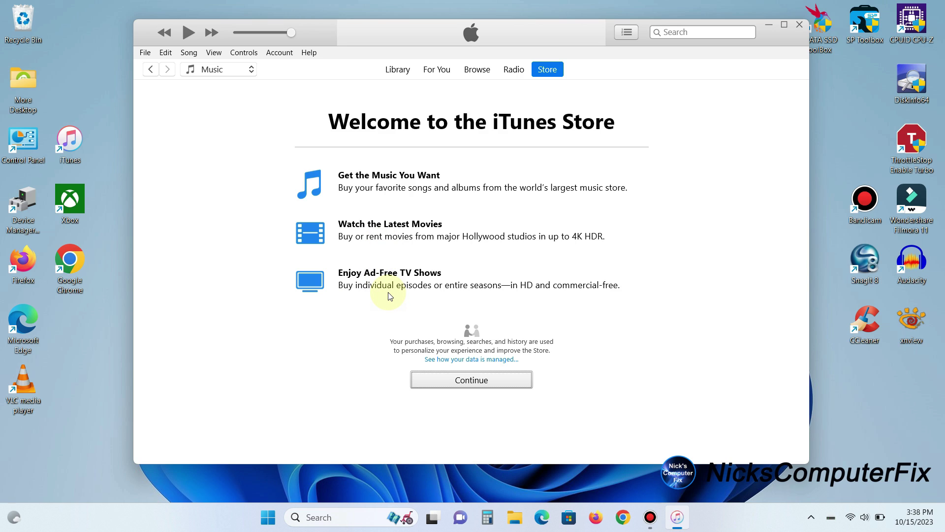
pyautogui.click(477, 380)
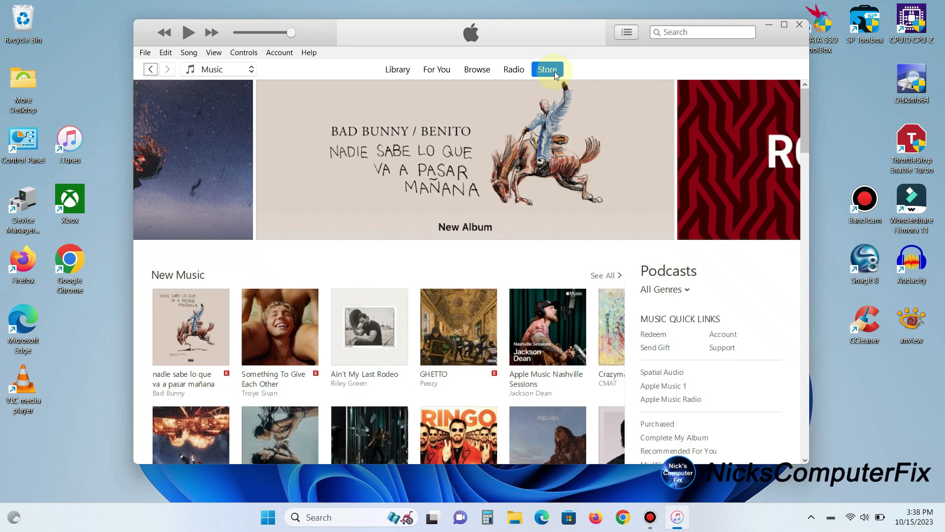
pyautogui.scroll(-5, 474, 227)
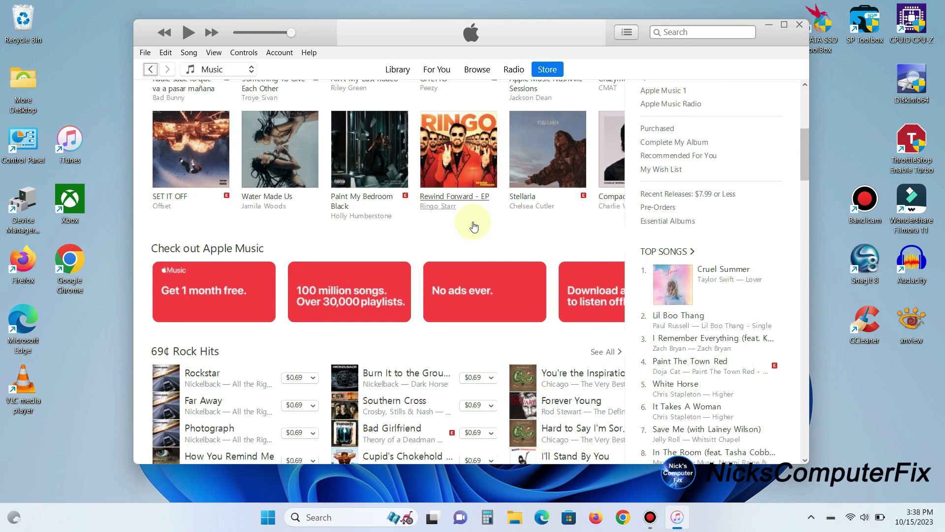
pyautogui.scroll(-15, 473, 227)
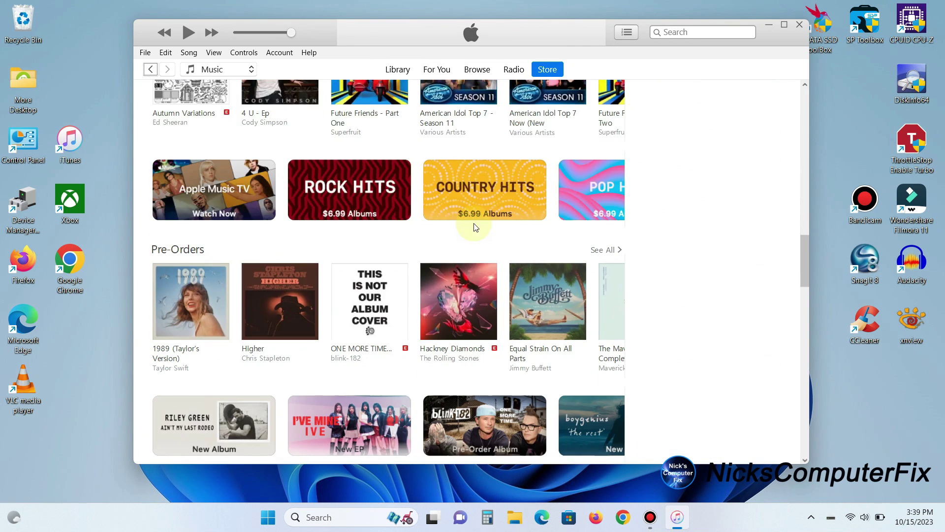
pyautogui.scroll(-5, 475, 227)
pyautogui.scroll(-9, 477, 228)
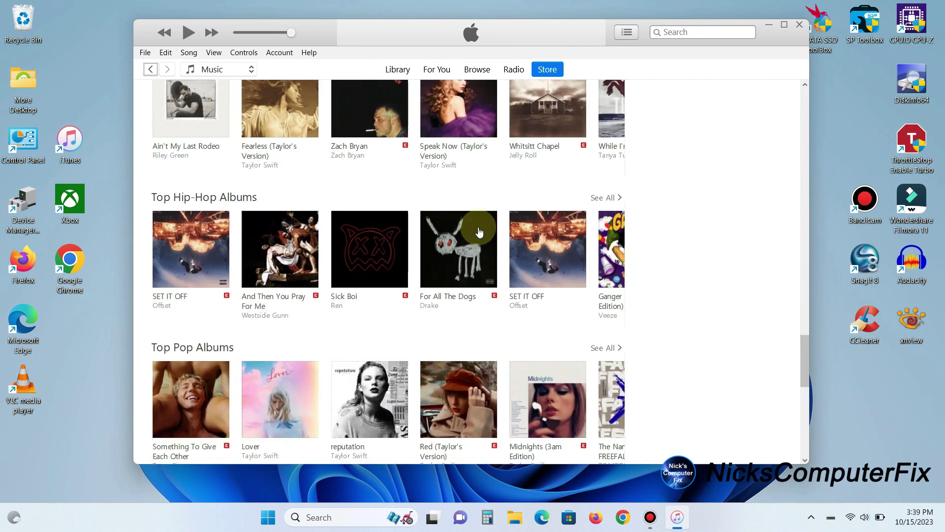
pyautogui.scroll(-10, 480, 231)
pyautogui.scroll(5, 478, 215)
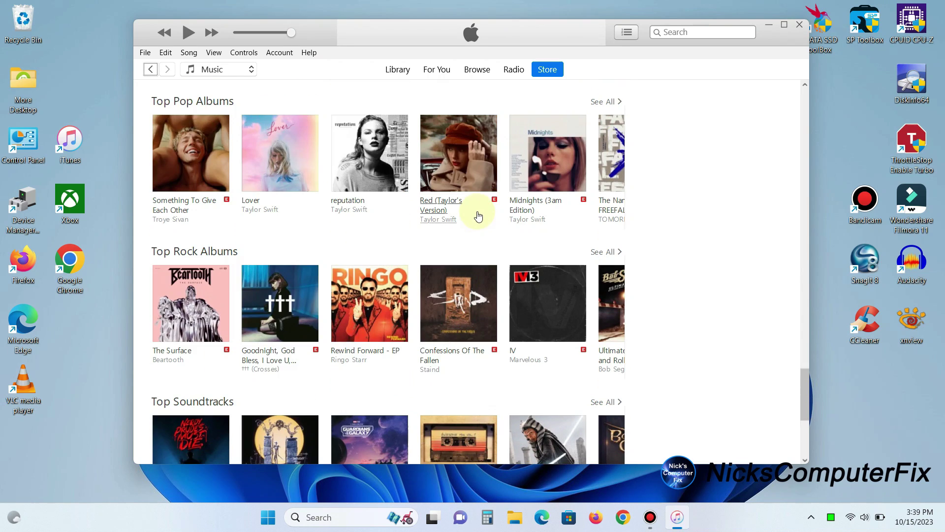
pyautogui.scroll(5, 478, 216)
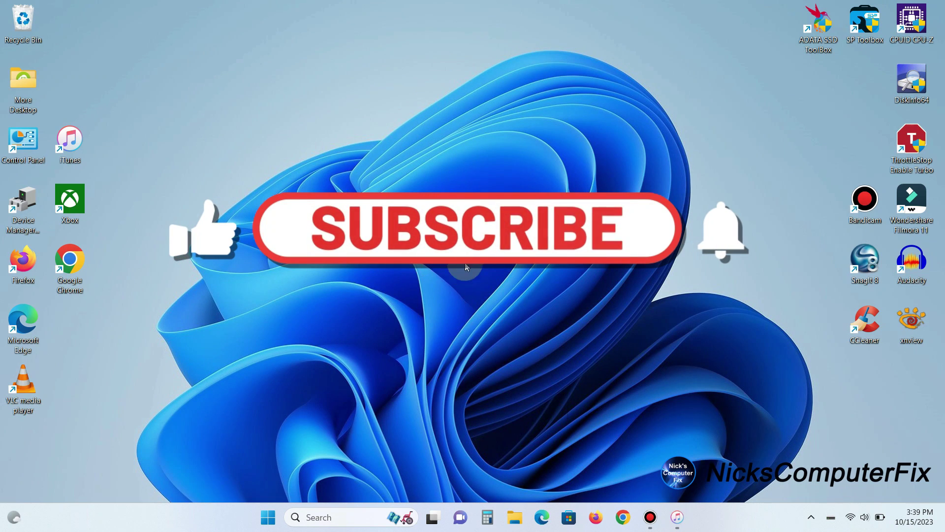